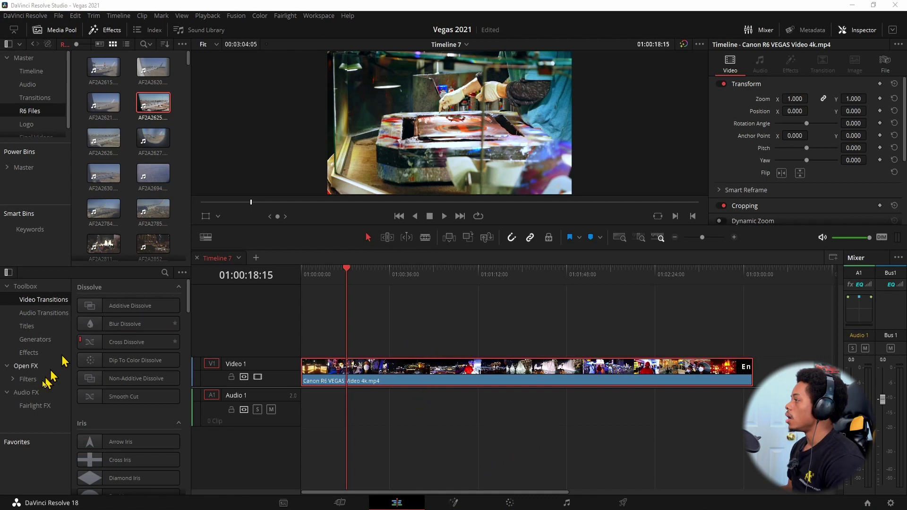
- Show the Open FX filters so the Resolve FX Blur list appears in the Effects library
{"action": "left_click", "coordinate": [29, 379]}
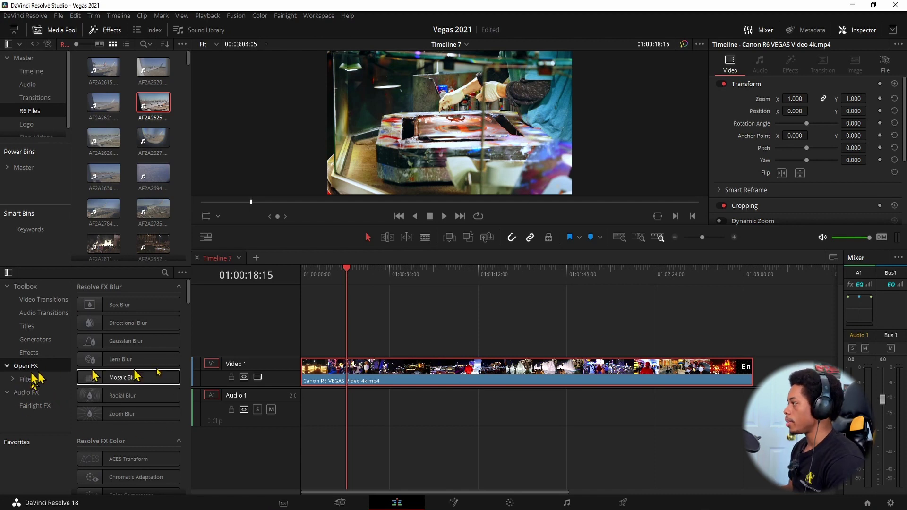
- Switch to Timeline 6 No Grade and park the playhead at 01:00:18:00 on AF2A3074
{"action": "left_click", "coordinate": [239, 257]}
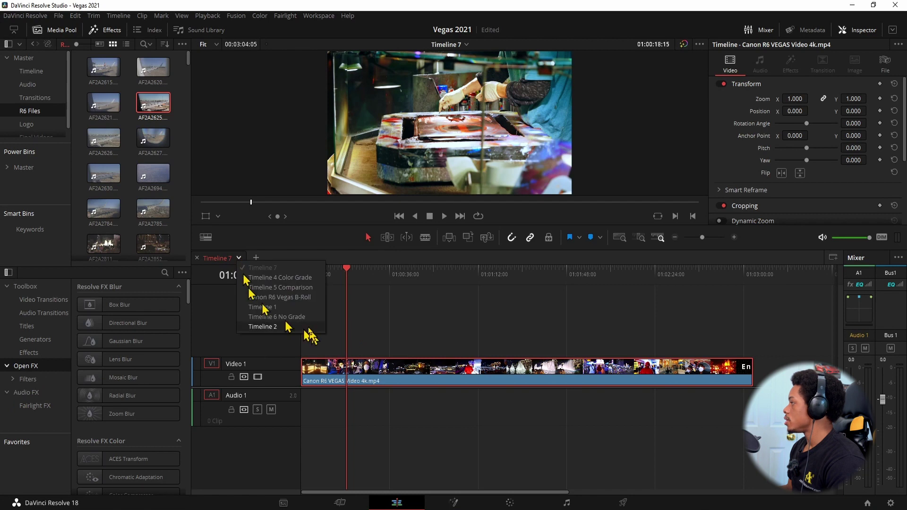
{"action": "left_click", "coordinate": [289, 317]}
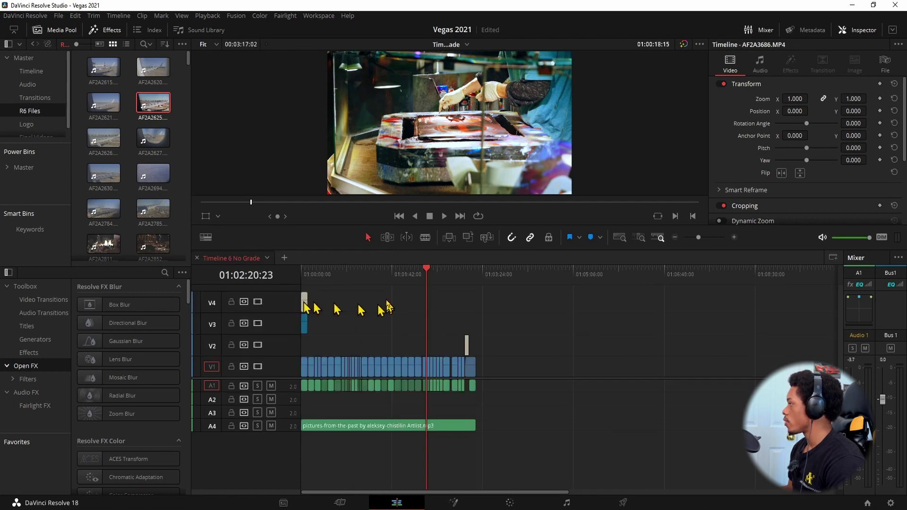
{"action": "left_click", "coordinate": [338, 276]}
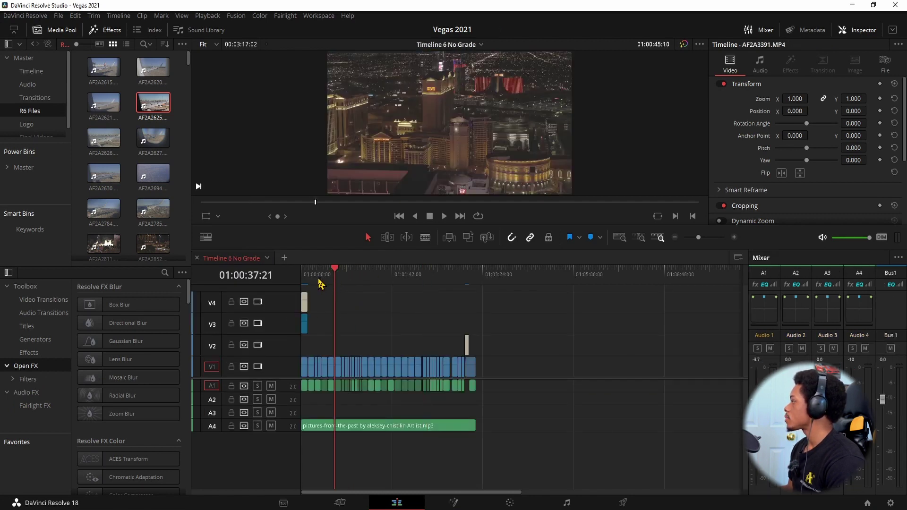
{"action": "left_click", "coordinate": [321, 278]}
{"action": "scroll", "coordinate": [416, 350], "scroll_direction": "up", "scroll_amount": 6}
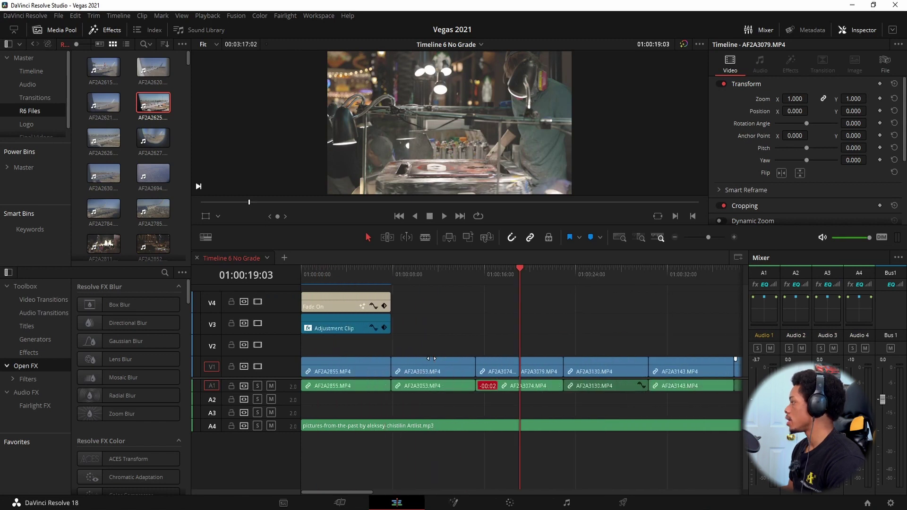
{"action": "left_click_drag", "start_coordinate": [504, 278], "coordinate": [506, 282]}
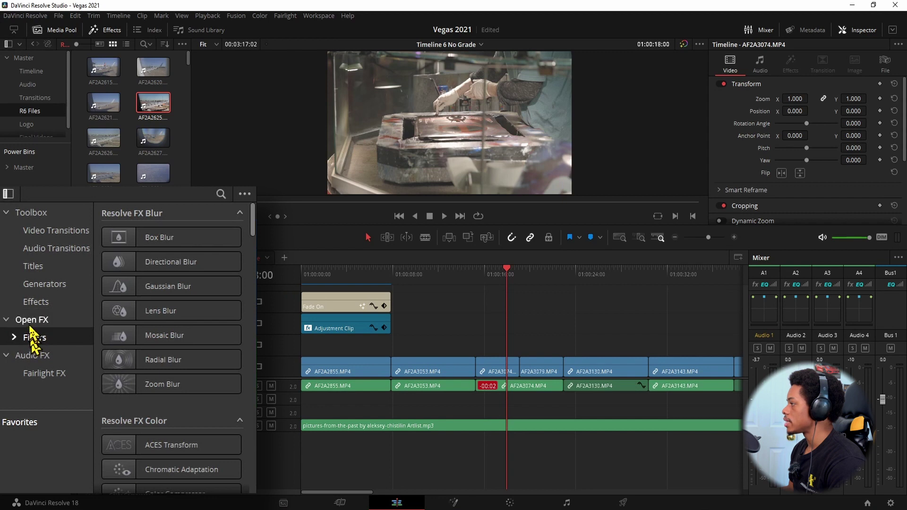
- Drop an Adjustment Clip from Effects onto V2 at the playhead and trim it shorter
{"action": "left_click", "coordinate": [34, 302]}
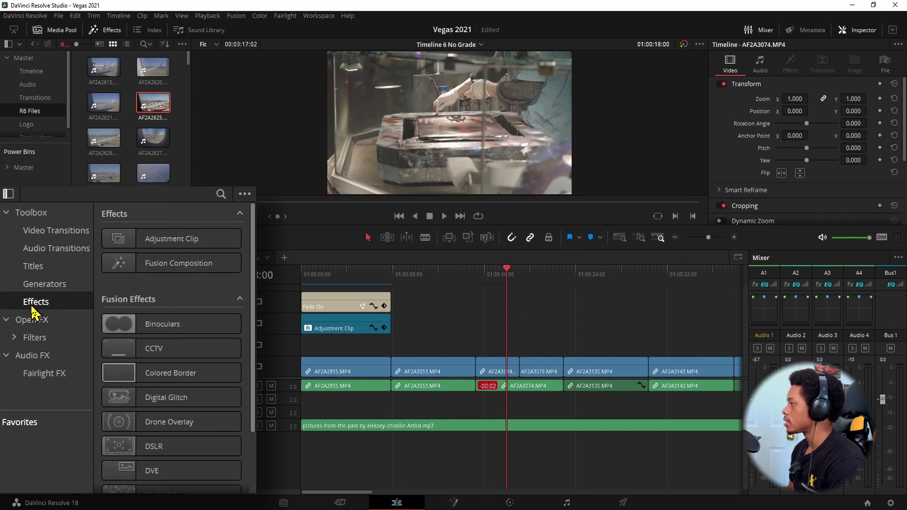
{"action": "left_click", "coordinate": [180, 239]}
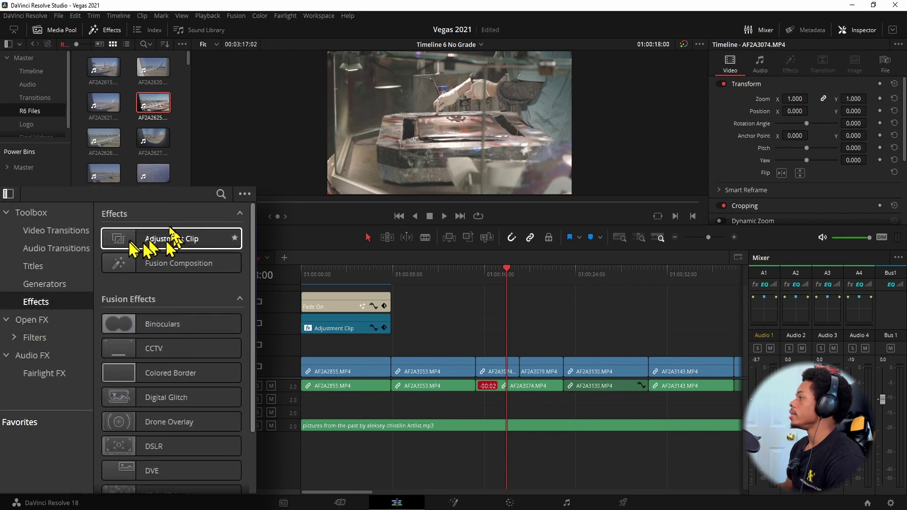
{"action": "left_click_drag", "start_coordinate": [153, 240], "coordinate": [477, 339]}
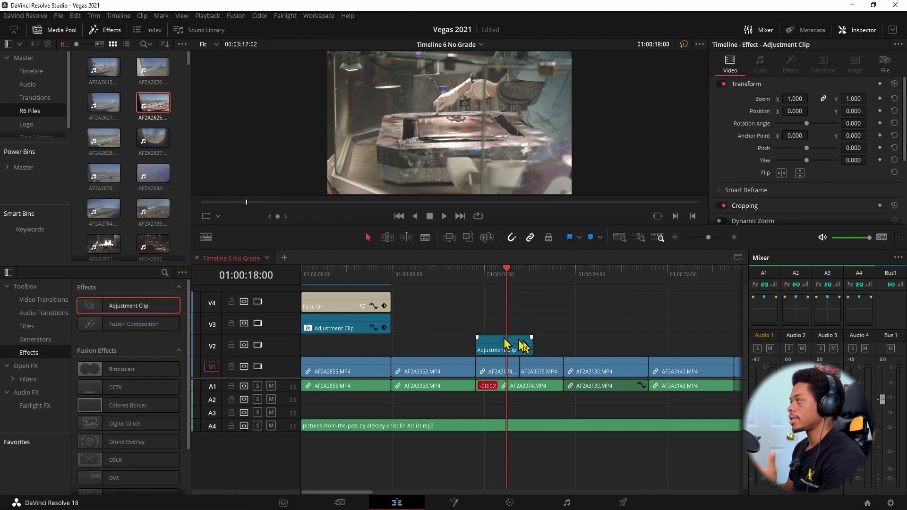
{"action": "left_click_drag", "start_coordinate": [532, 344], "coordinate": [519, 344]}
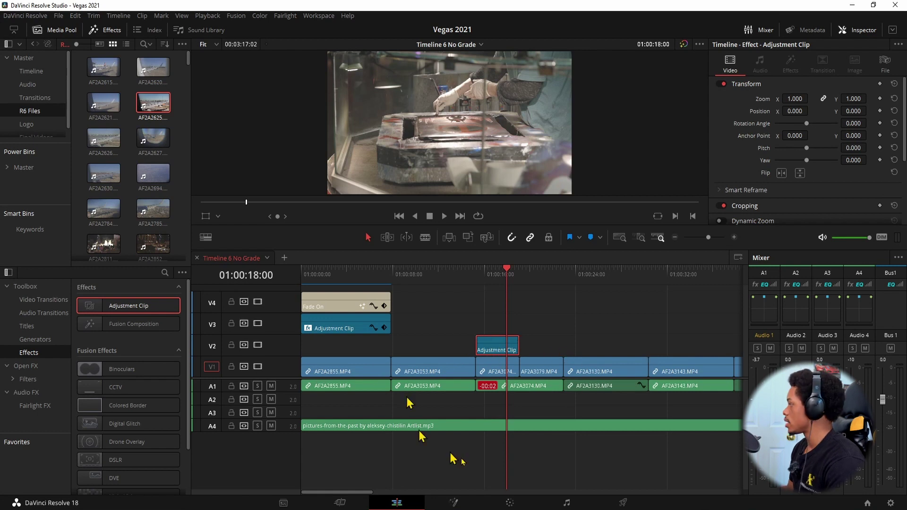
- On the Color page, show the mini timeline and select the Adjustment Clip (clip 06)
{"action": "left_click", "coordinate": [510, 504]}
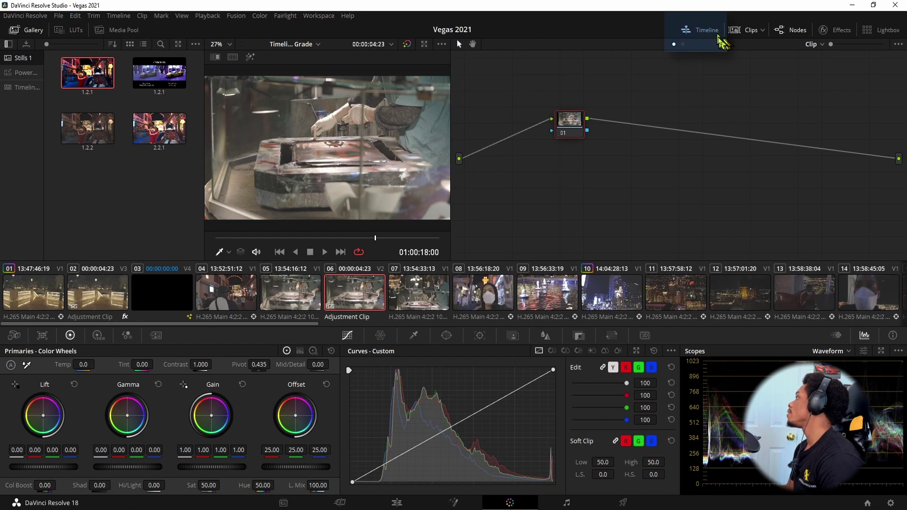
{"action": "left_click", "coordinate": [700, 30]}
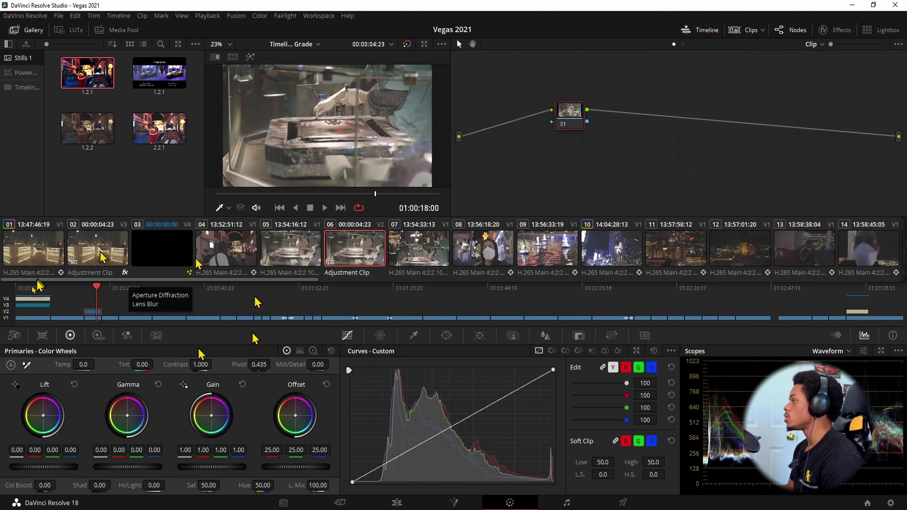
{"action": "left_click_drag", "start_coordinate": [91, 300], "coordinate": [339, 319]}
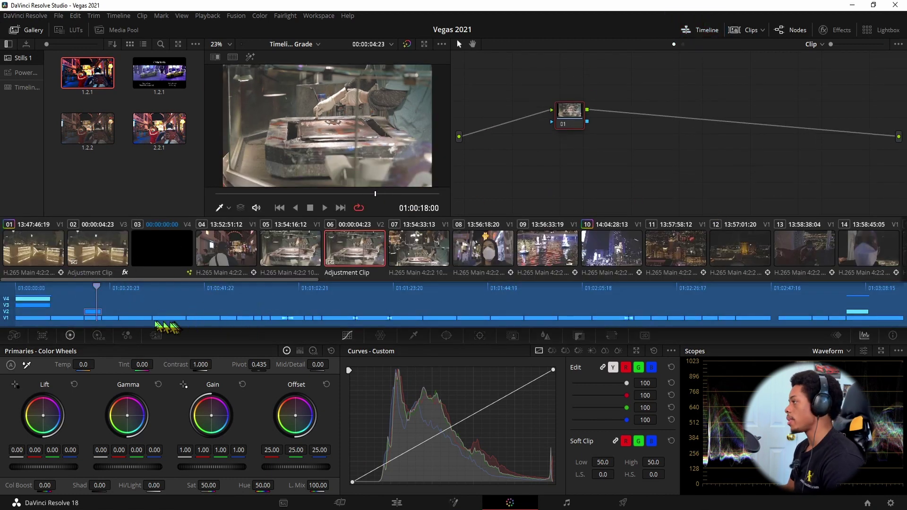
{"action": "left_click", "coordinate": [57, 310]}
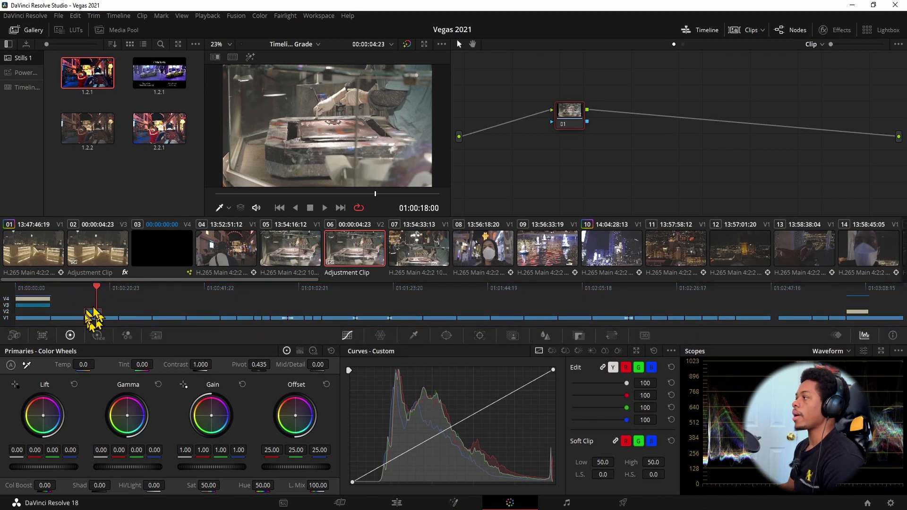
{"action": "left_click", "coordinate": [345, 257]}
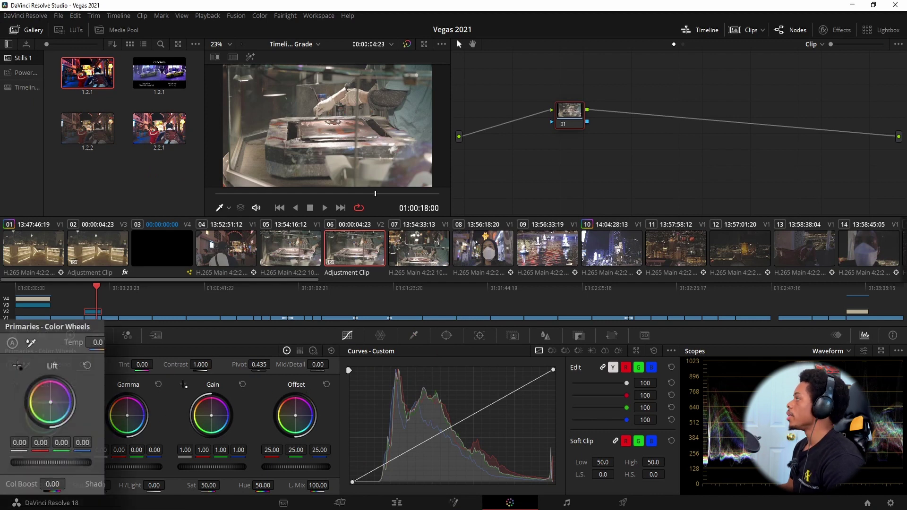
- Darken the lift, and hide the thumbnails and mini timeline for a larger viewer
{"action": "left_click_drag", "start_coordinate": [54, 471], "coordinate": [41, 471]}
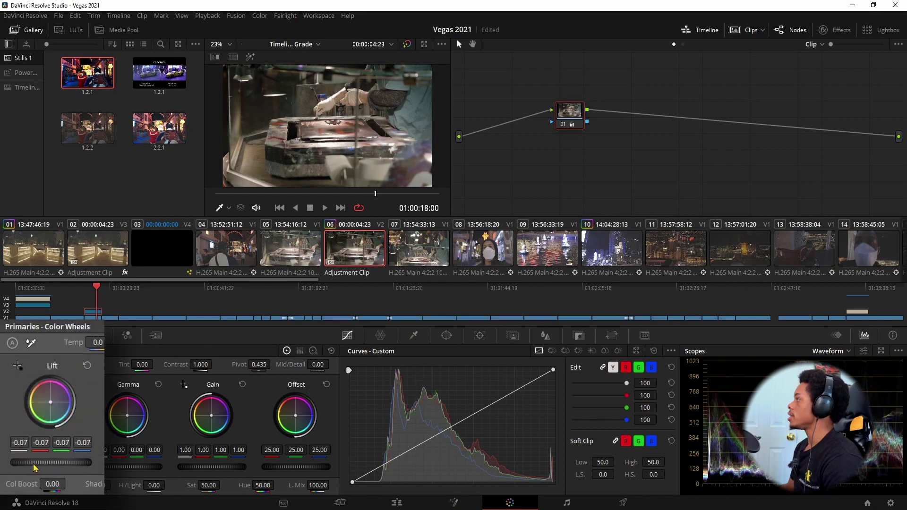
{"action": "left_click", "coordinate": [749, 30]}
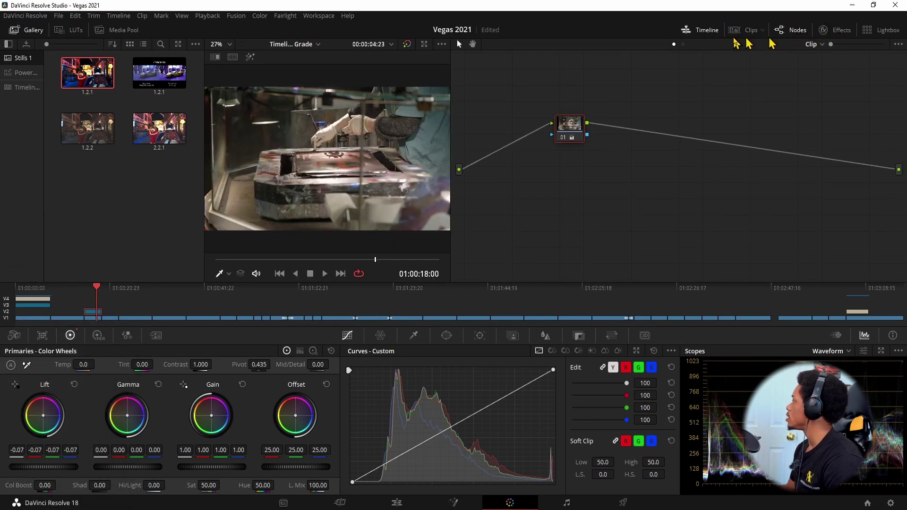
{"action": "left_click", "coordinate": [695, 30]}
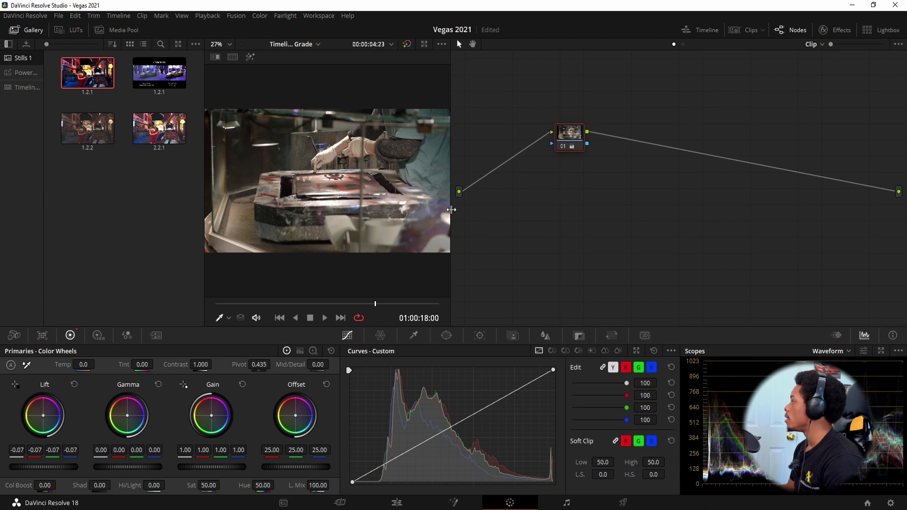
{"action": "left_click_drag", "start_coordinate": [451, 205], "coordinate": [628, 225]}
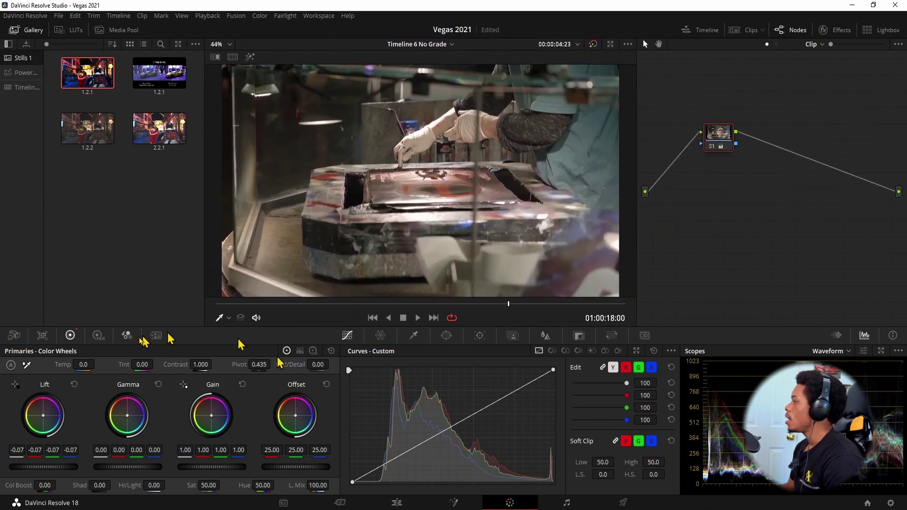
- Fine-tune the lift, then set saturation to 100 and contrast to 1.100
{"action": "mouse_move", "coordinate": [45, 467]}
{"action": "left_mouse_down"}
{"action": "mouse_move", "coordinate": [59, 467]}
{"action": "mouse_move", "coordinate": [29, 467]}
{"action": "mouse_move", "coordinate": [42, 467]}
{"action": "left_mouse_up"}
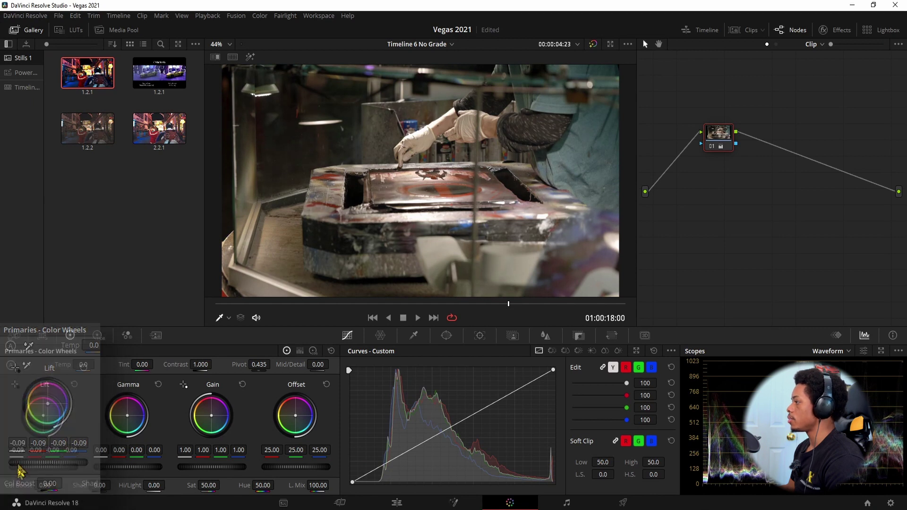
{"action": "left_click_drag", "start_coordinate": [208, 487], "coordinate": [221, 487]}
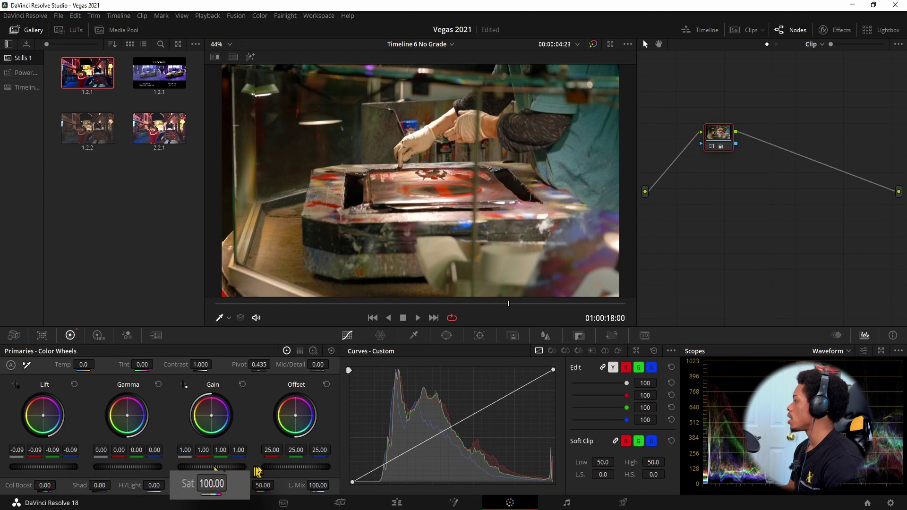
{"action": "left_click_drag", "start_coordinate": [201, 364], "coordinate": [213, 364]}
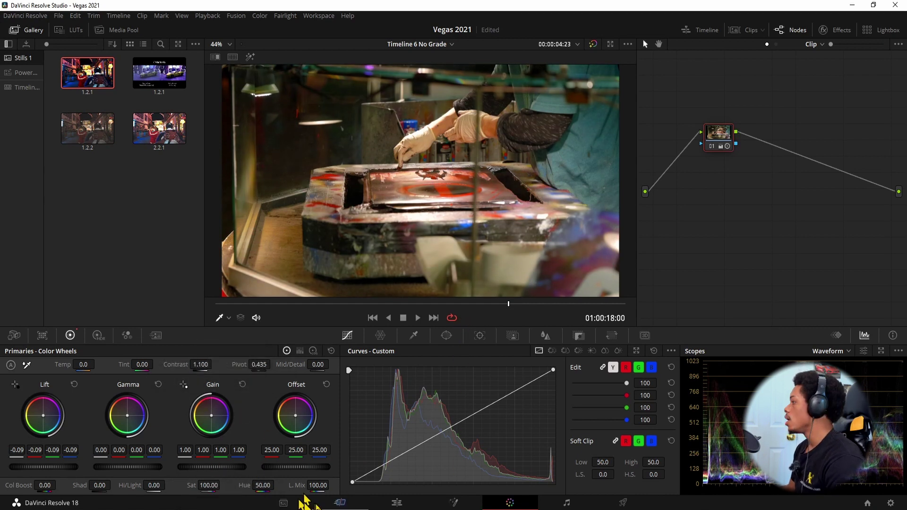
- On the Edit page, enlarge the viewer and toggle track V2 off and on to compare the grade
{"action": "left_click", "coordinate": [415, 504]}
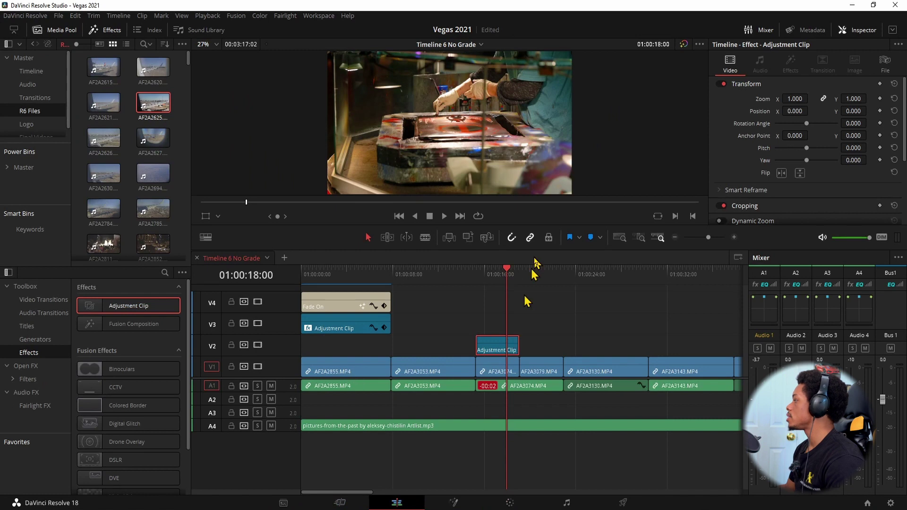
{"action": "left_click", "coordinate": [258, 345]}
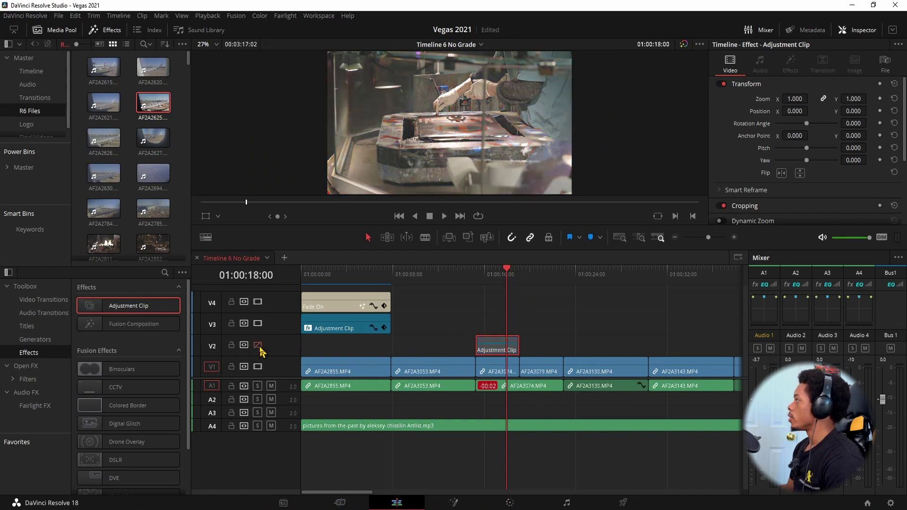
{"action": "left_click_drag", "start_coordinate": [467, 223], "coordinate": [465, 319]}
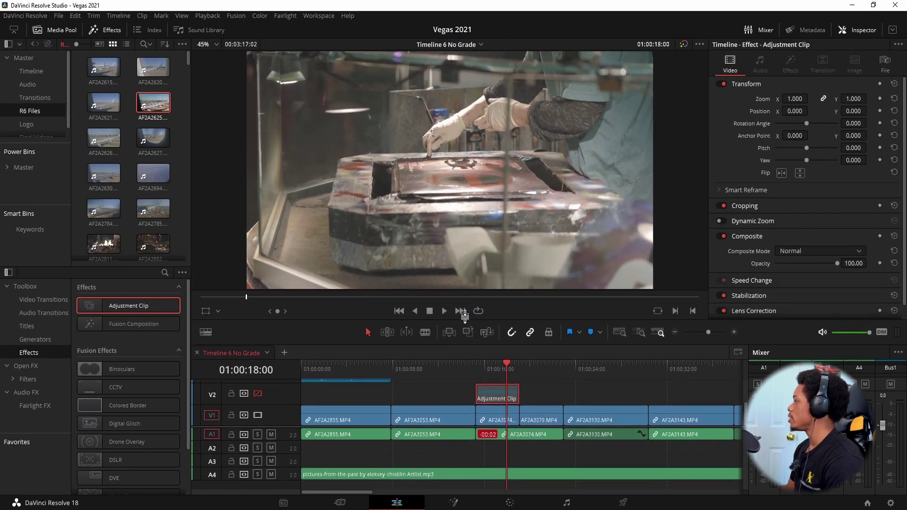
{"action": "left_click", "coordinate": [258, 394]}
{"action": "left_click", "coordinate": [258, 394]}
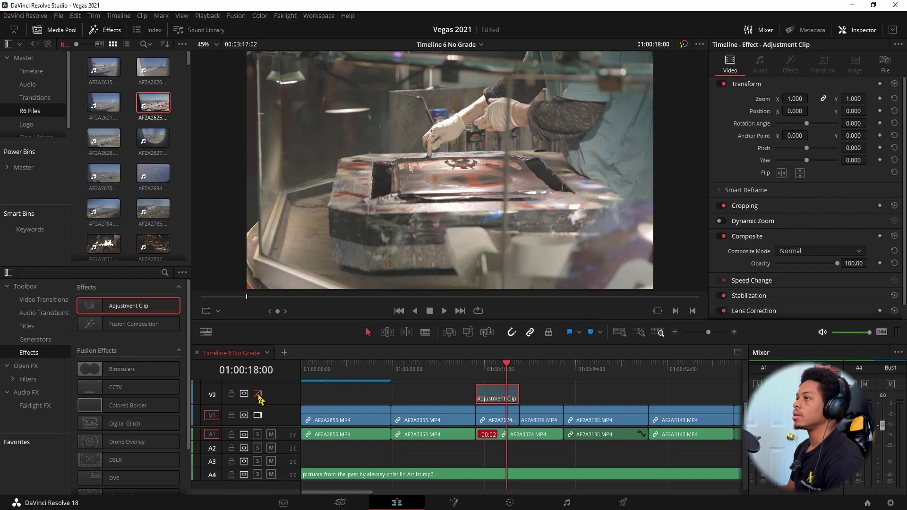
{"action": "left_click", "coordinate": [258, 394]}
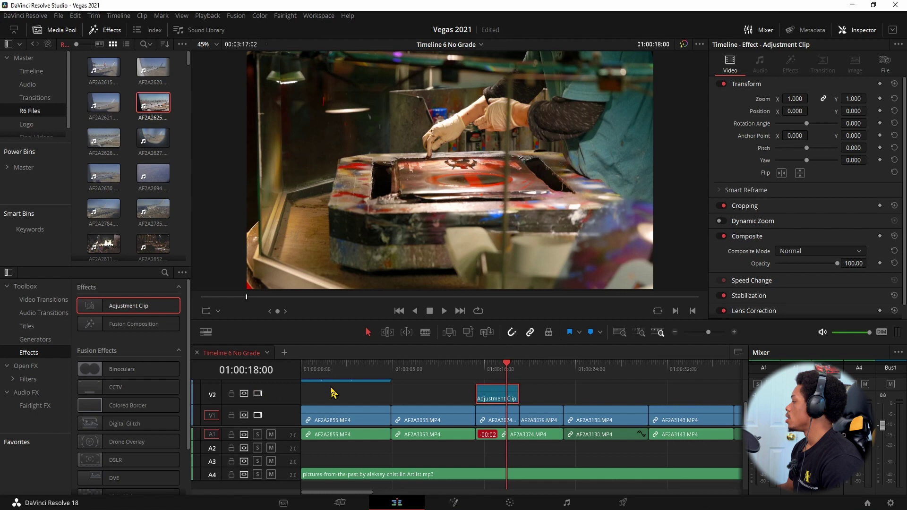
{"action": "left_click", "coordinate": [521, 369]}
- Scrub the footage to check the grade, then return the playhead to the adjustment clip
{"action": "left_click_drag", "start_coordinate": [533, 373], "coordinate": [681, 376]}
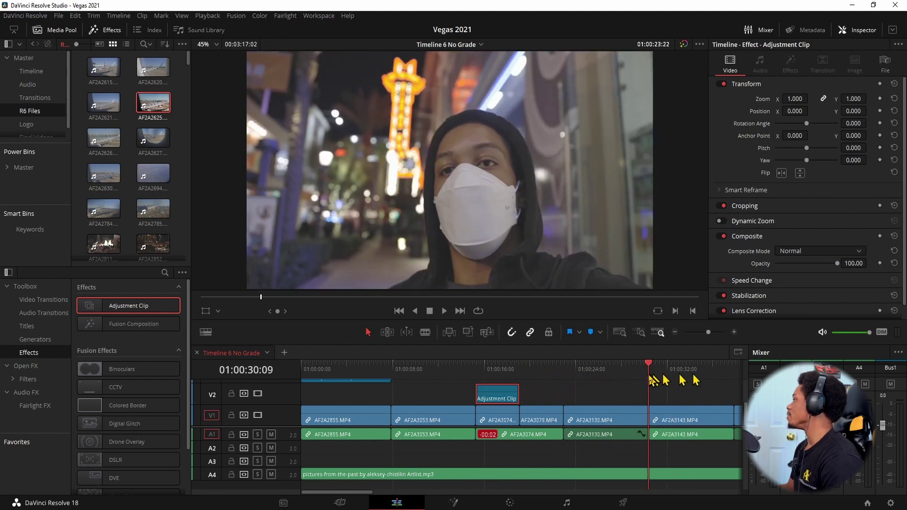
{"action": "scroll", "coordinate": [615, 392], "scroll_direction": "down", "scroll_amount": 3}
{"action": "scroll", "coordinate": [404, 388], "scroll_direction": "up", "scroll_amount": 3}
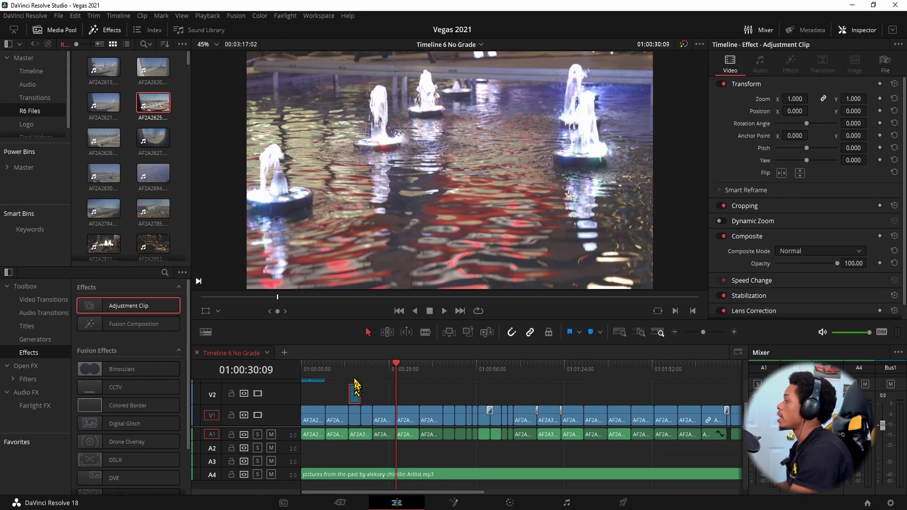
{"action": "left_click_drag", "start_coordinate": [355, 374], "coordinate": [356, 376]}
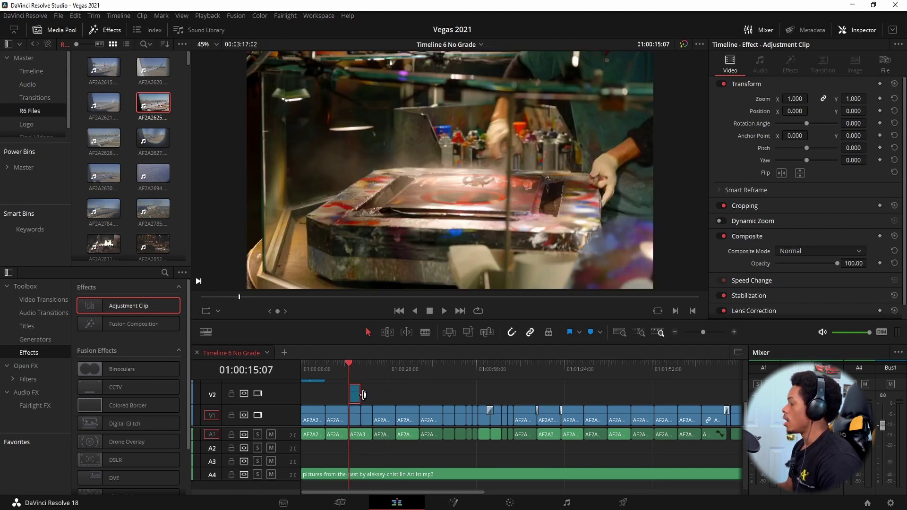
- Extend the V2 Adjustment Clip's right edge across many AF2A clips and scrub over it
{"action": "scroll", "coordinate": [364, 395], "scroll_direction": "up", "scroll_amount": 3}
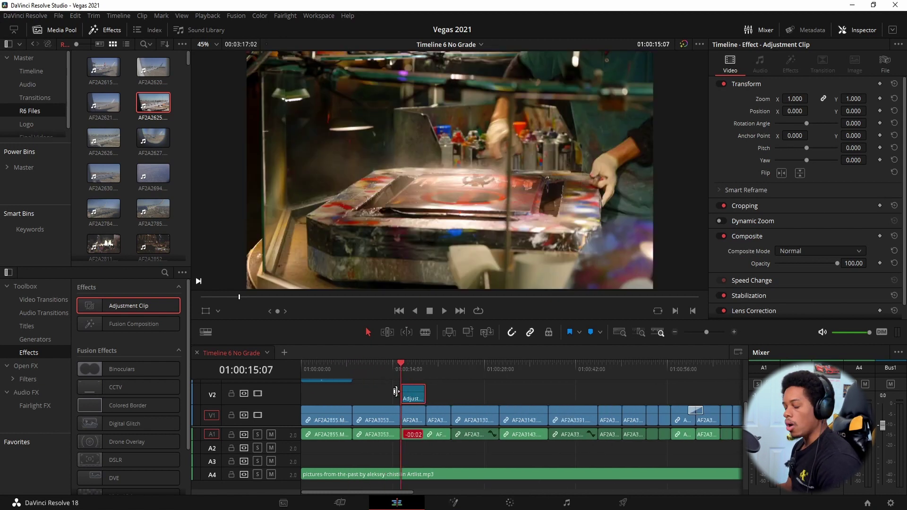
{"action": "left_click_drag", "start_coordinate": [426, 394], "coordinate": [672, 395]}
{"action": "scroll", "coordinate": [708, 396], "scroll_direction": "down", "scroll_amount": 2}
{"action": "scroll", "coordinate": [556, 394], "scroll_direction": "down", "scroll_amount": 1}
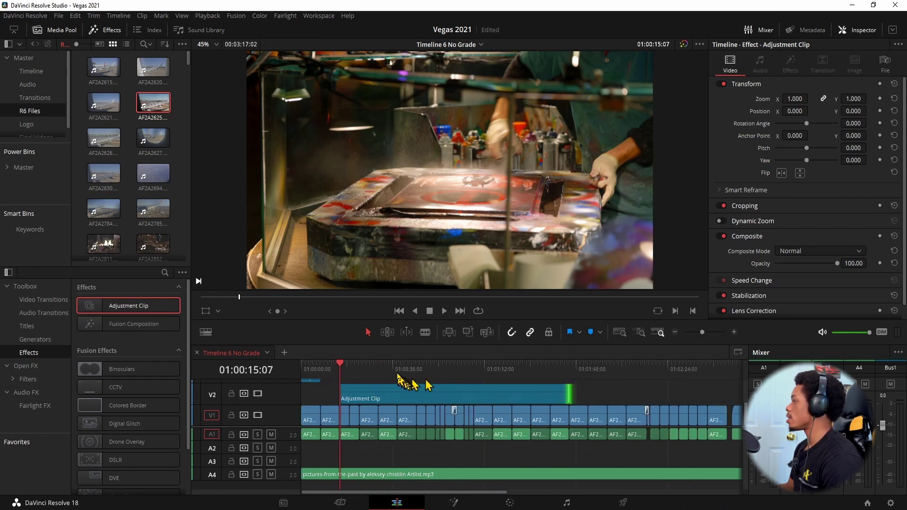
{"action": "left_click_drag", "start_coordinate": [406, 371], "coordinate": [548, 378]}
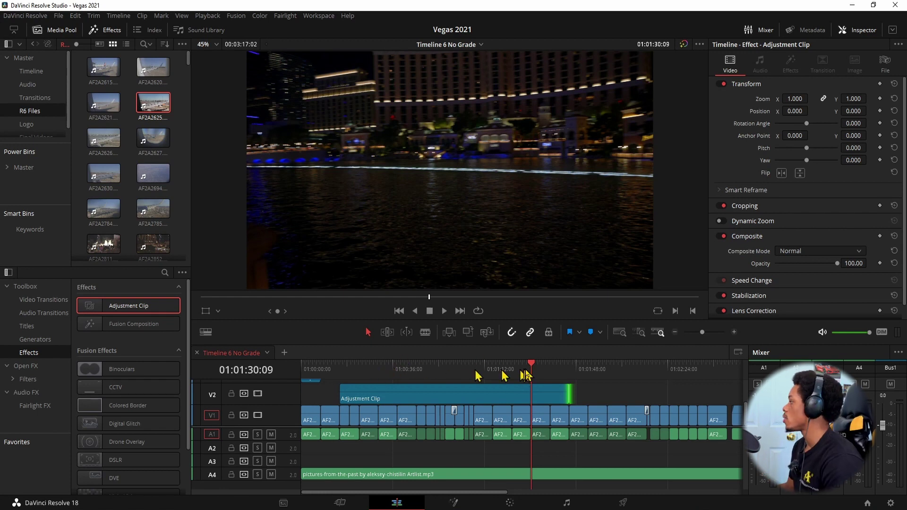
{"action": "left_click_drag", "start_coordinate": [551, 374], "coordinate": [489, 374]}
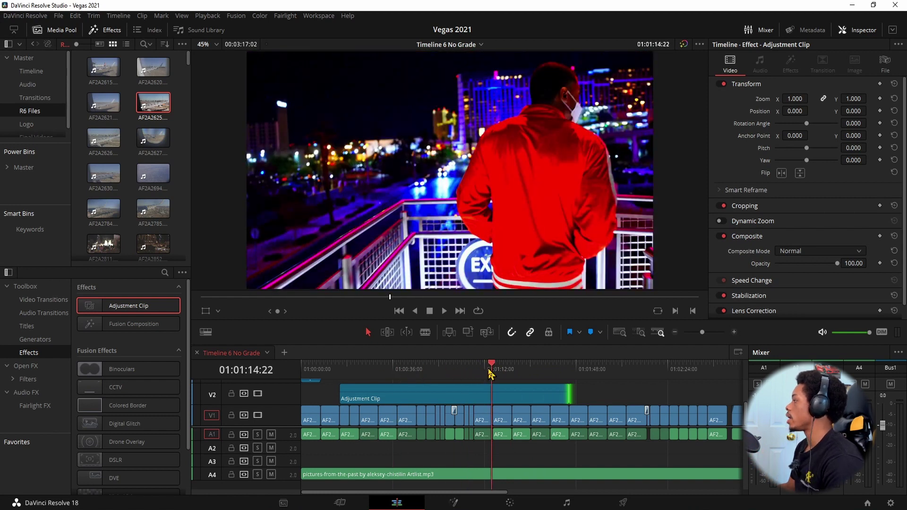
{"action": "left_click", "coordinate": [258, 394]}
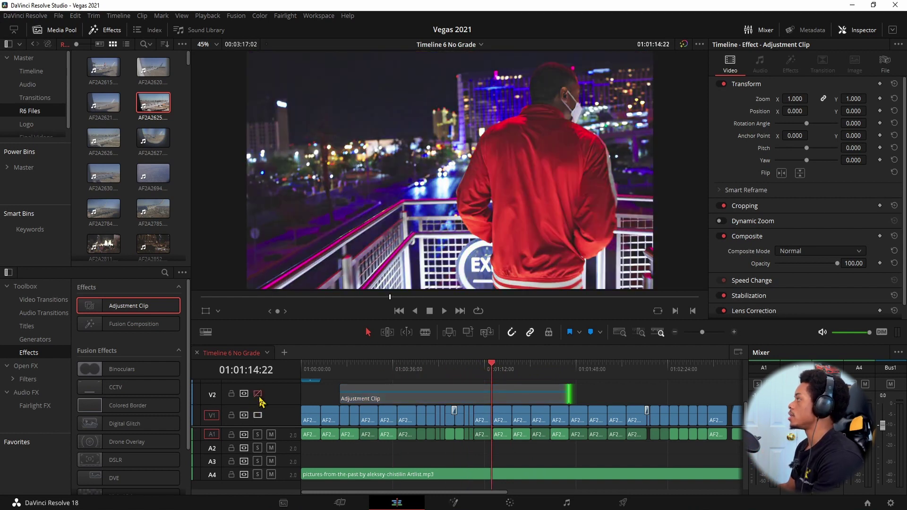
{"action": "left_click", "coordinate": [258, 394]}
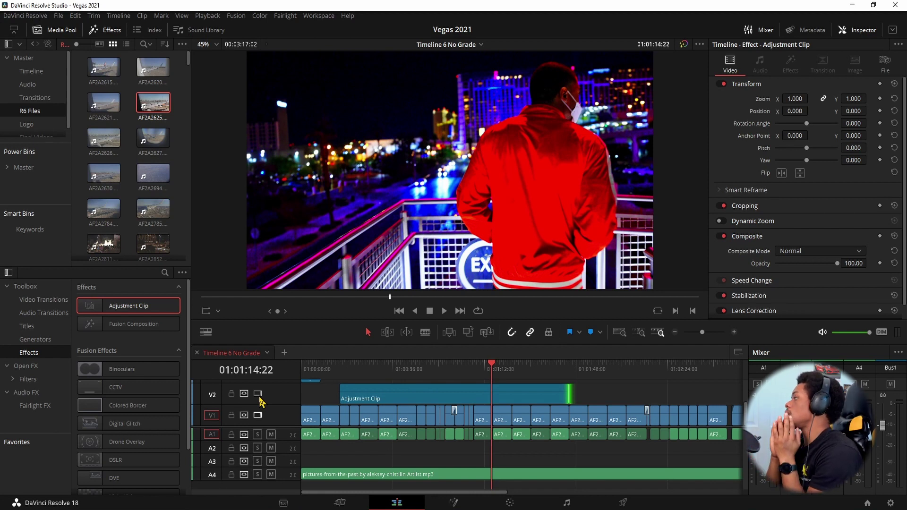
{"action": "left_click", "coordinate": [258, 394]}
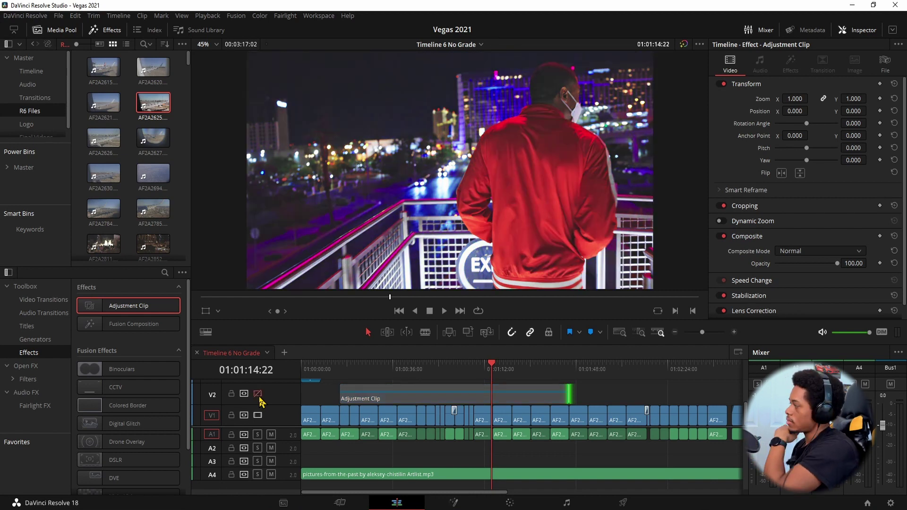
{"action": "left_click", "coordinate": [258, 395]}
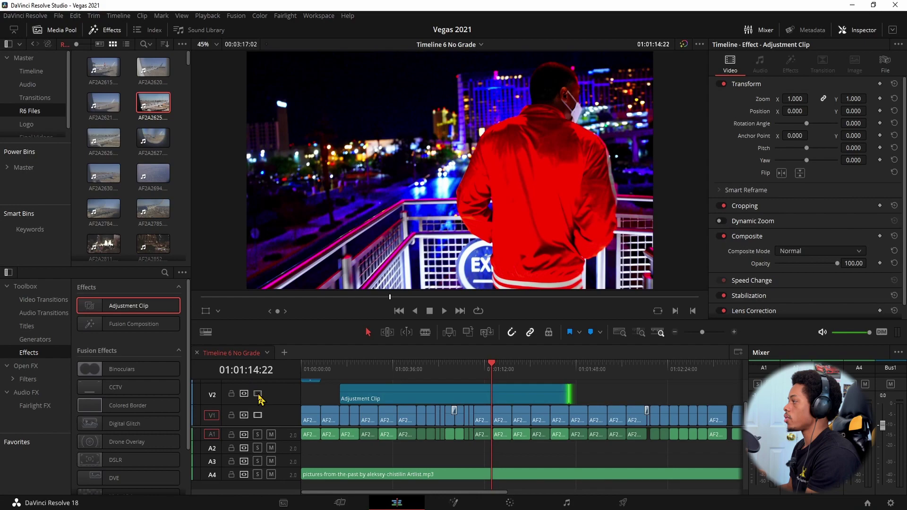